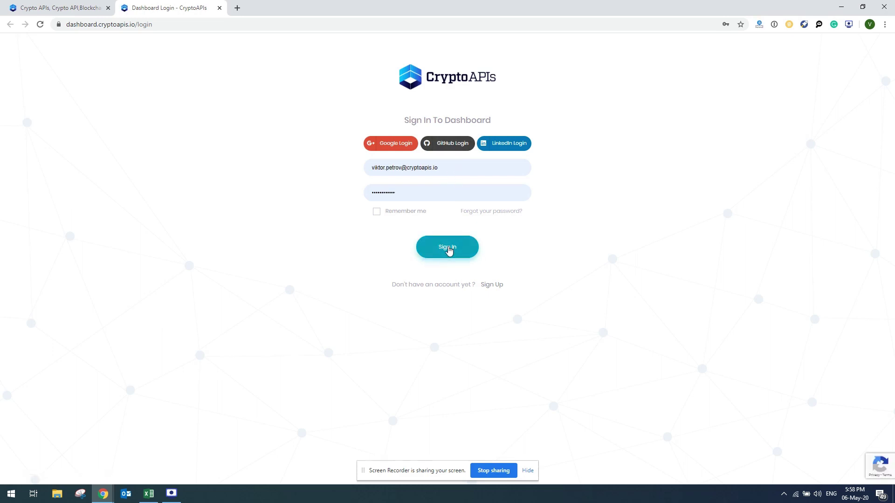
Step: Sign in to the CryptoAPIs dashboard to view the active Blockchain, Market Data and Trading plans
{"action": "left_click", "coordinate": [449, 251]}
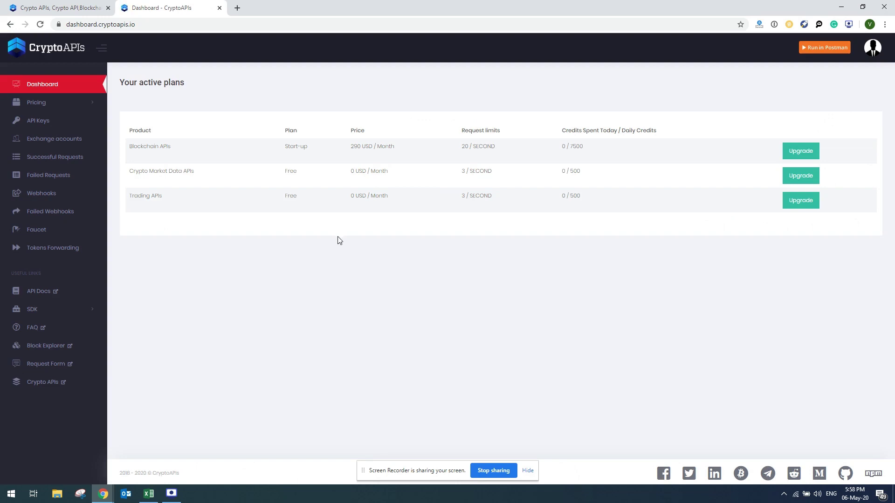
Step: In the Market Data workbook, start a From Web query and switch it to Advanced mode
{"action": "left_click", "coordinate": [149, 494]}
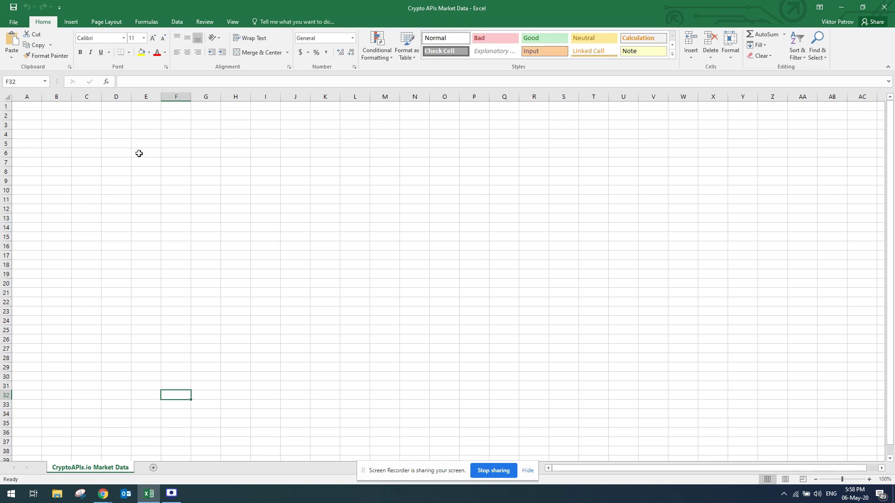
{"action": "left_click", "coordinate": [177, 23]}
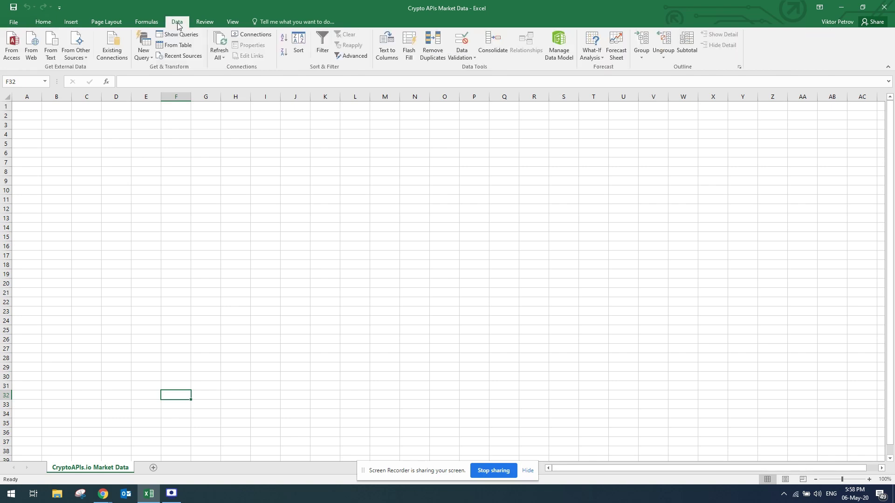
{"action": "left_click", "coordinate": [150, 55]}
{"action": "mouse_move", "coordinate": [177, 135]}
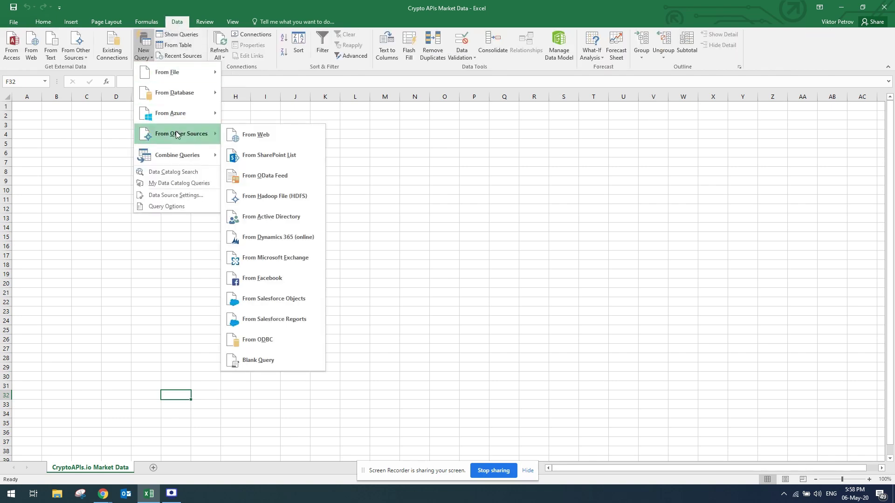
{"action": "left_click", "coordinate": [248, 136]}
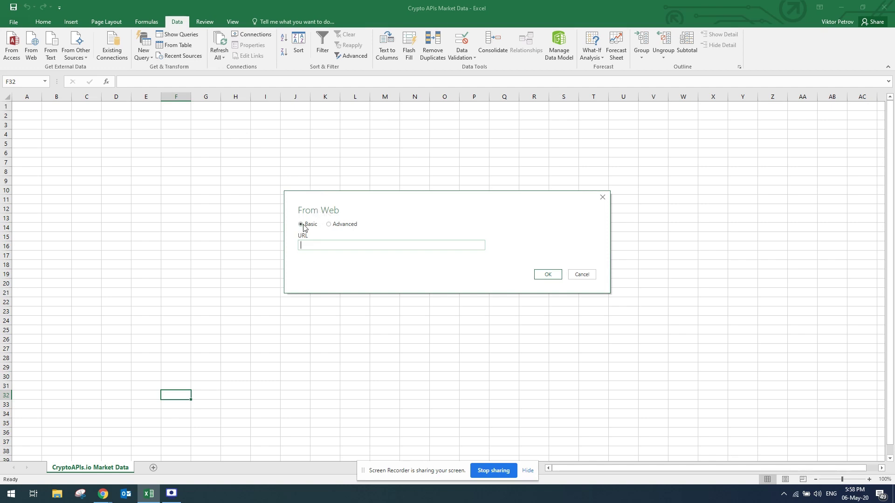
{"action": "left_click", "coordinate": [330, 225]}
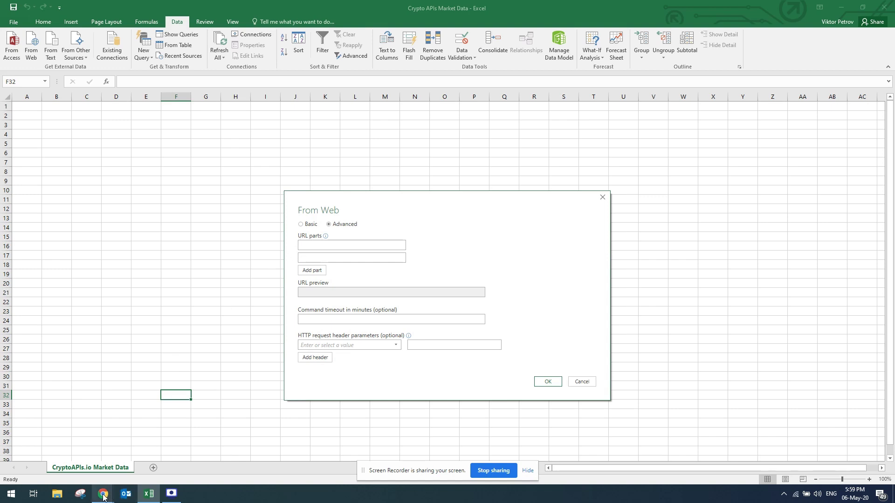
{"action": "mouse_move", "coordinate": [111, 497]}
{"action": "left_click", "coordinate": [74, 462]}
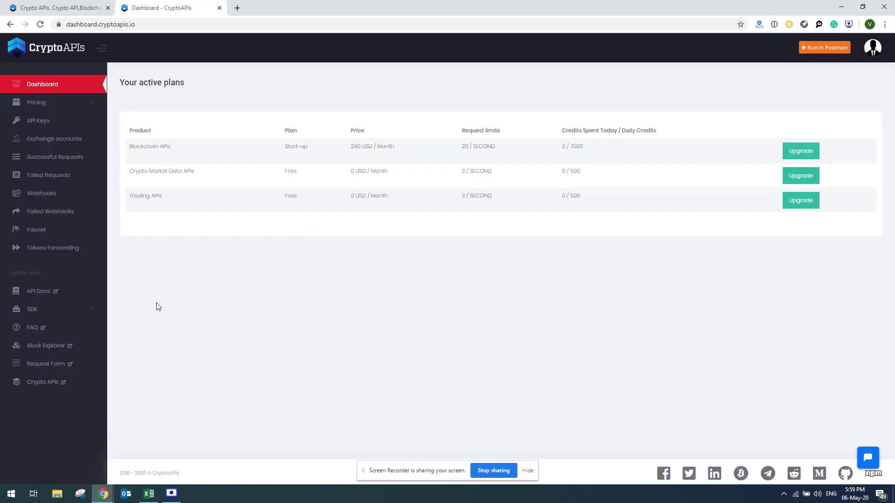
{"action": "left_click", "coordinate": [45, 293]}
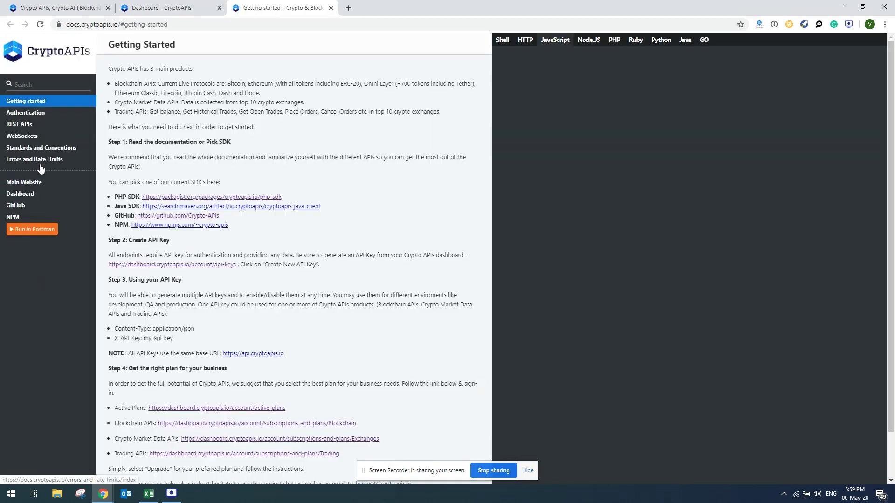
{"action": "left_click", "coordinate": [26, 127]}
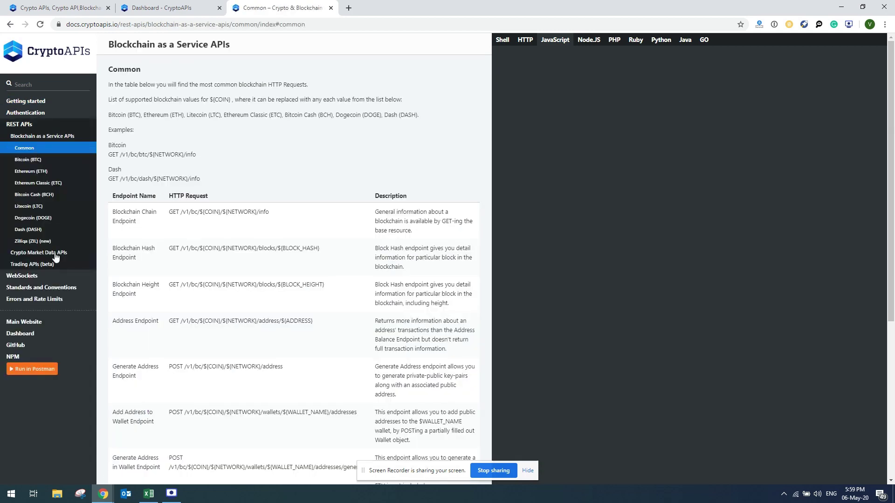
{"action": "left_click", "coordinate": [54, 254]}
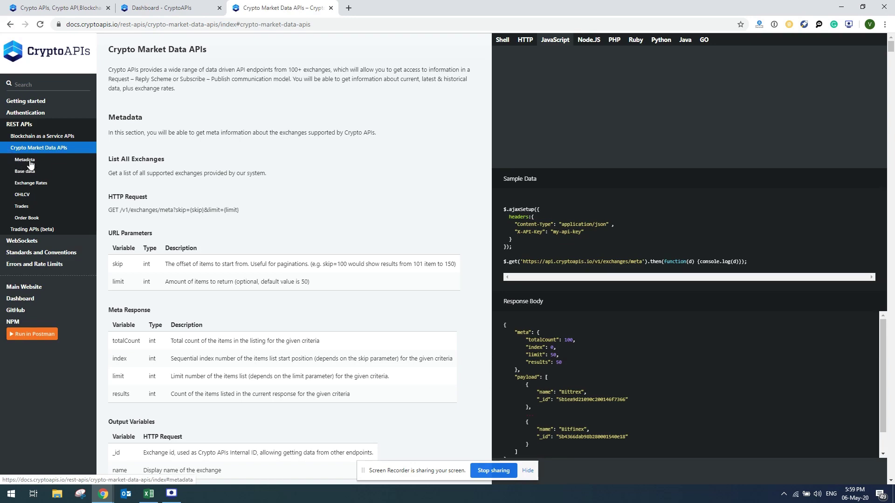
{"action": "left_click", "coordinate": [29, 161]}
{"action": "left_click", "coordinate": [30, 163]}
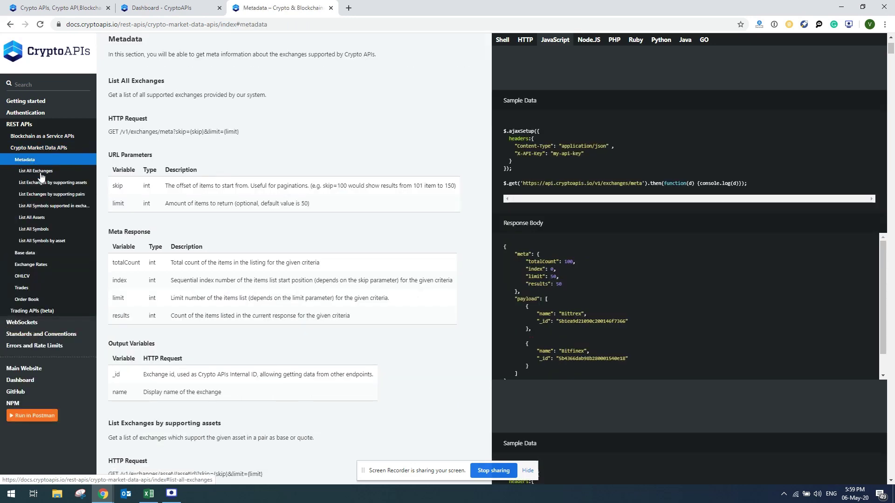
{"action": "left_click", "coordinate": [46, 219]}
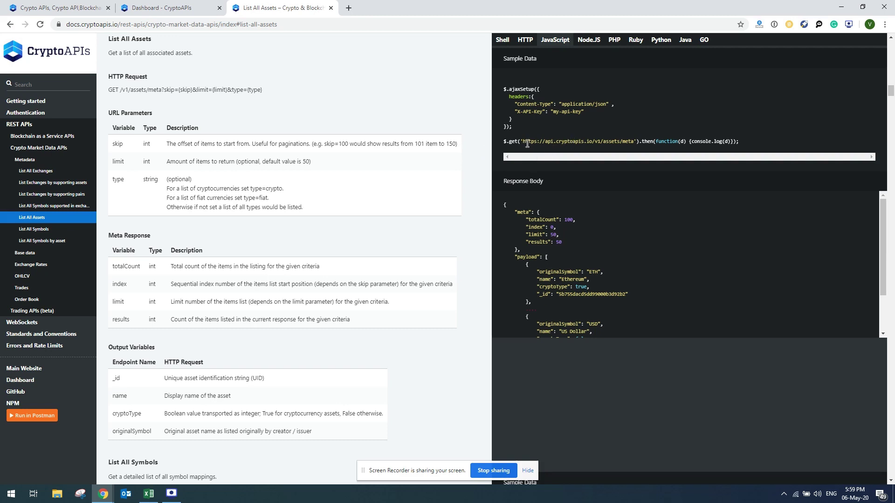
{"action": "left_click_drag", "start_coordinate": [524, 141], "coordinate": [622, 140]}
{"action": "key", "text": "ctrl+c"}
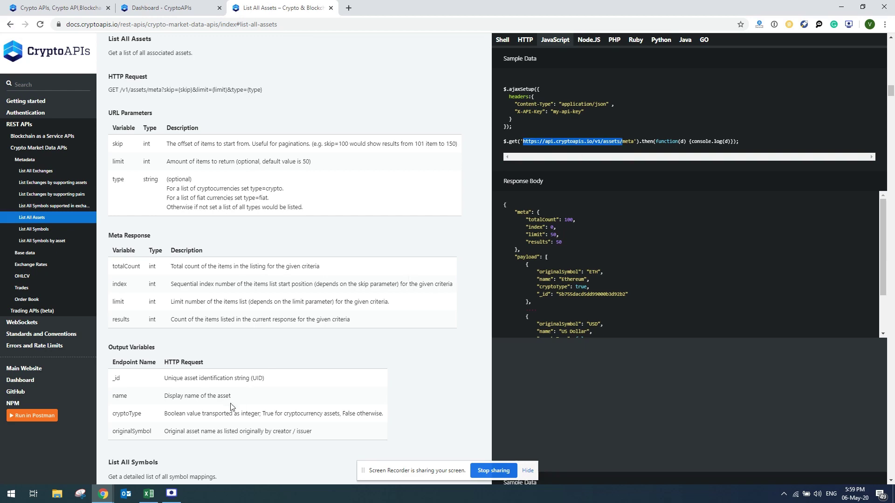
{"action": "left_click", "coordinate": [158, 491]}
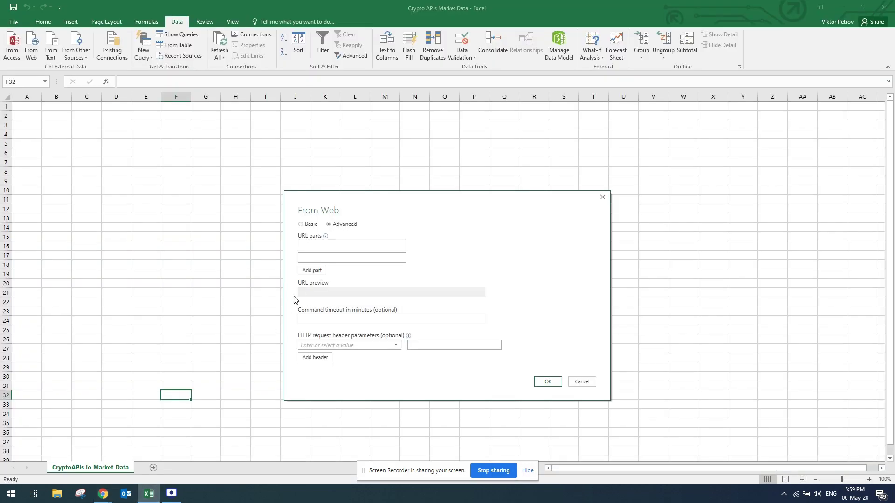
{"action": "left_click", "coordinate": [315, 247]}
{"action": "key", "text": "ctrl+v"}
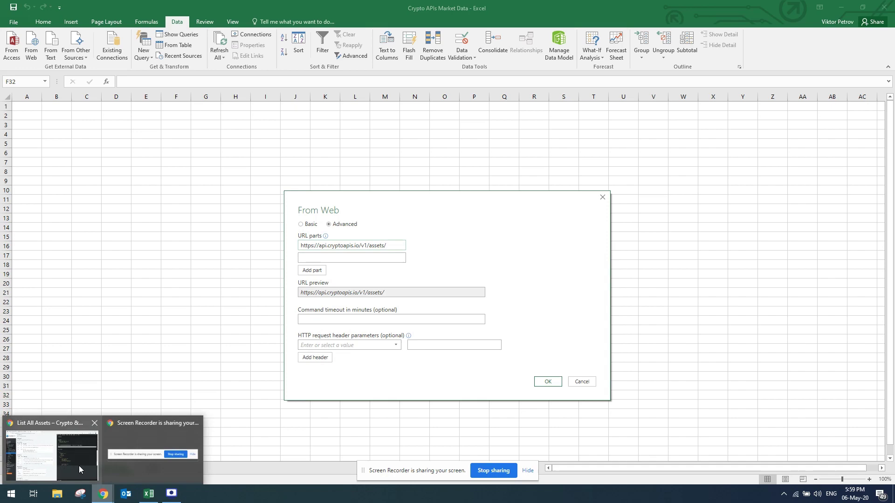
{"action": "left_click", "coordinate": [79, 465]}
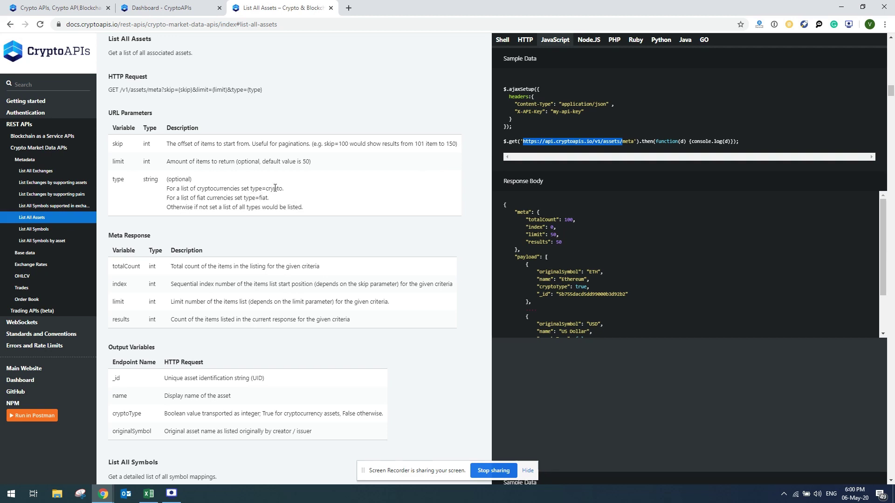
{"action": "left_click_drag", "start_coordinate": [251, 189], "coordinate": [282, 188]}
{"action": "key", "text": "ctrl+c"}
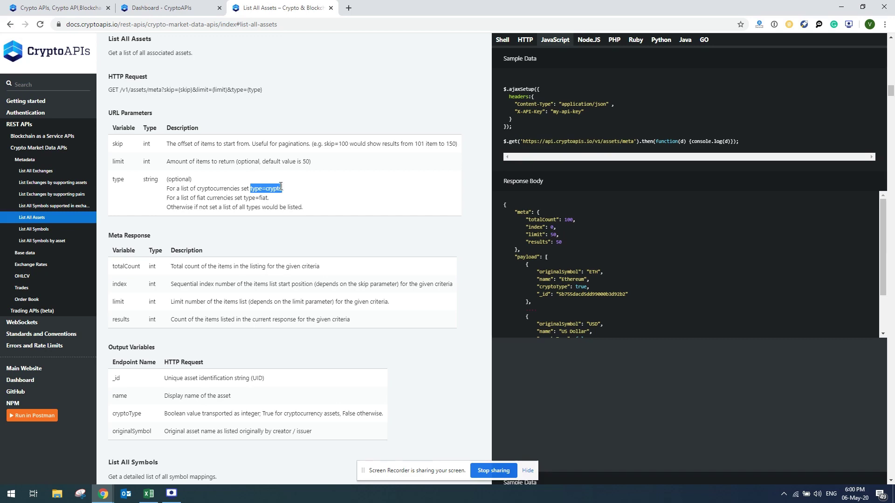
{"action": "left_click", "coordinate": [149, 493]}
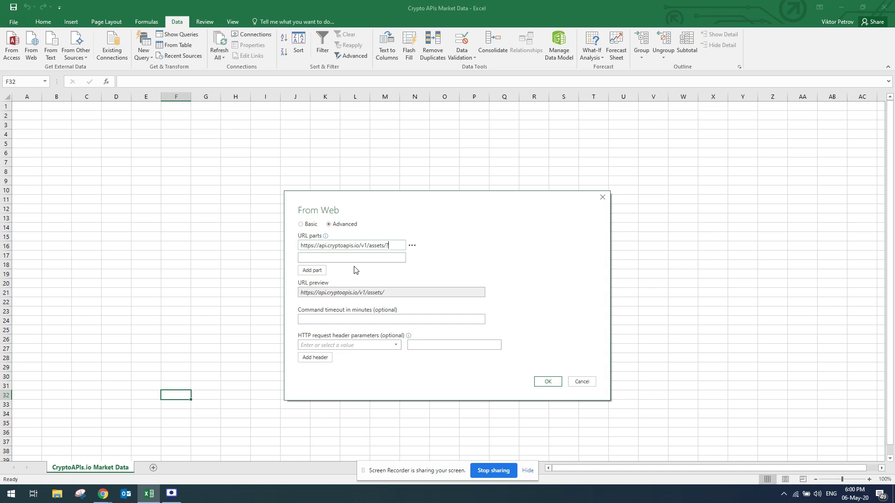
{"action": "key", "text": "ctrl+v"}
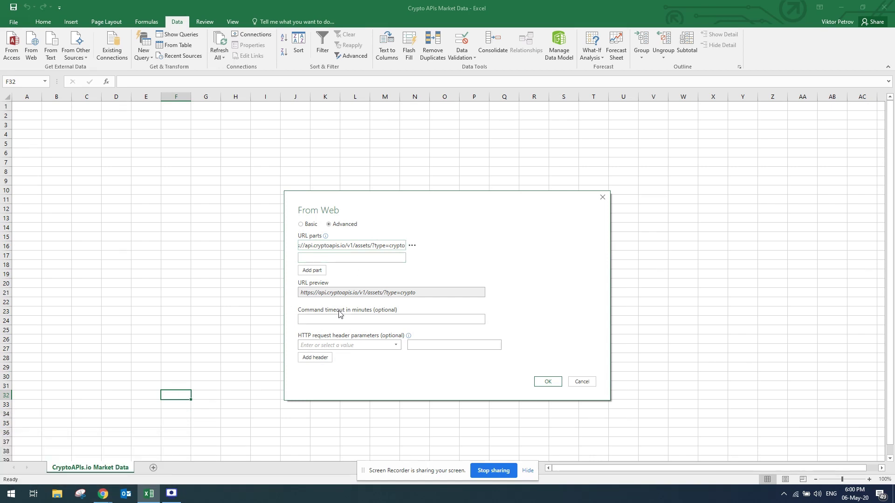
{"action": "type", "text": "&limit=6"}
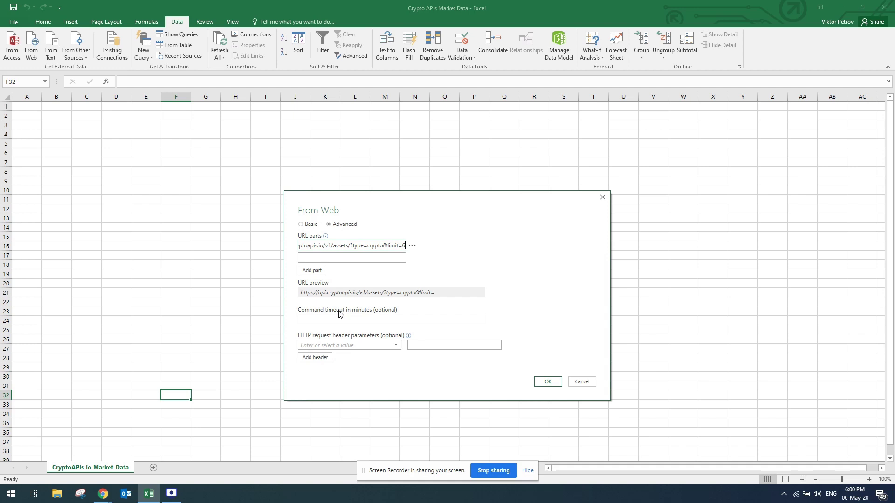
{"action": "type", "text": "000"}
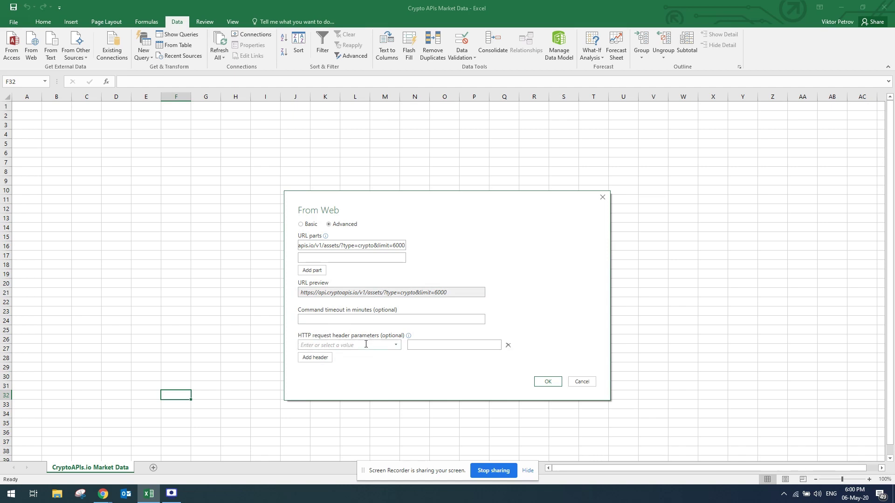
Step: Add a ContentType header set to application/json, then add a second header row
{"action": "left_click", "coordinate": [395, 345]}
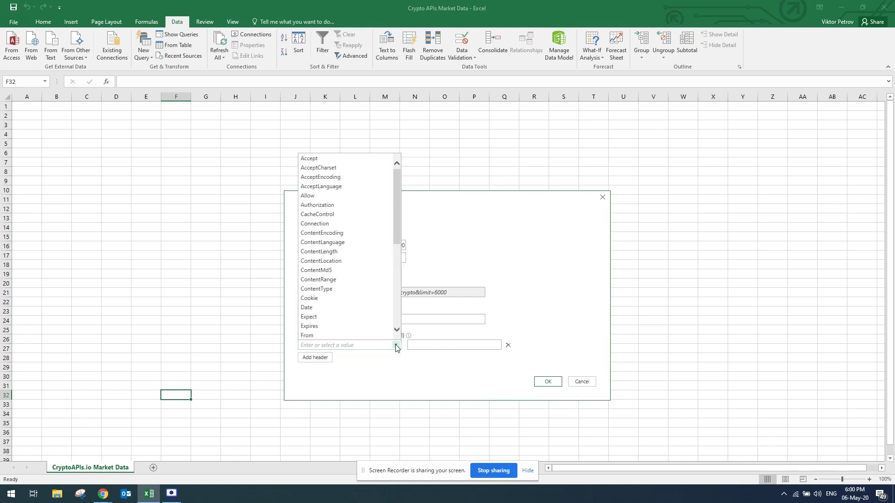
{"action": "left_click", "coordinate": [340, 289]}
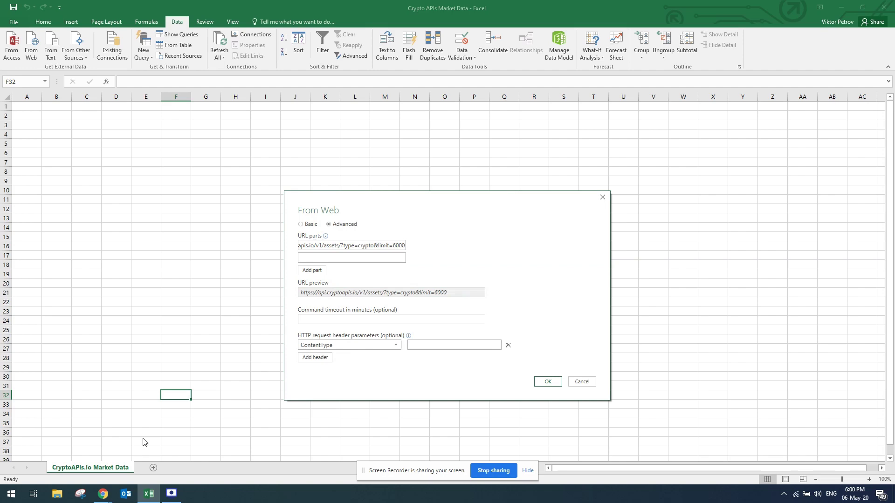
{"action": "mouse_move", "coordinate": [104, 493]}
{"action": "left_click", "coordinate": [72, 463]}
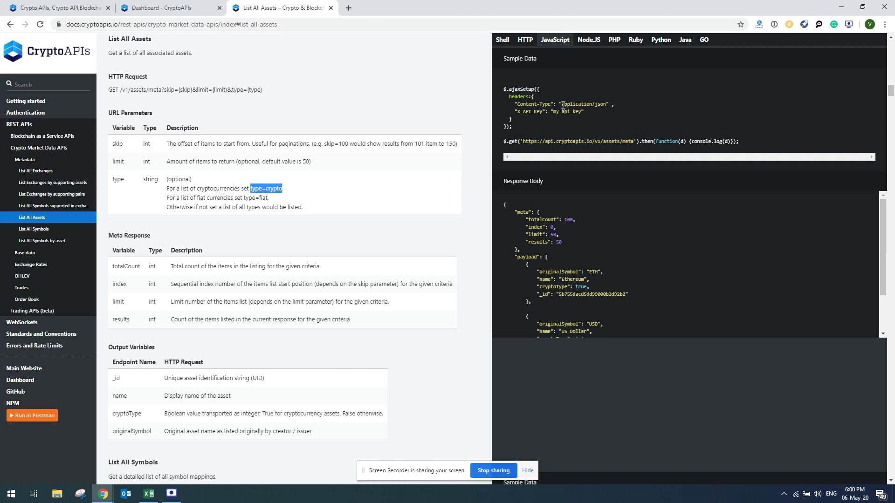
{"action": "left_click_drag", "start_coordinate": [563, 105], "coordinate": [604, 105]}
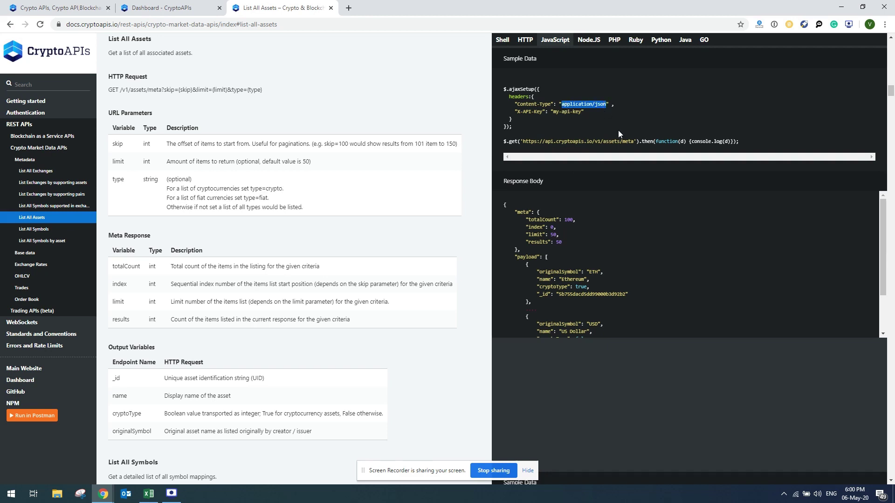
{"action": "key", "text": "alt+Tab"}
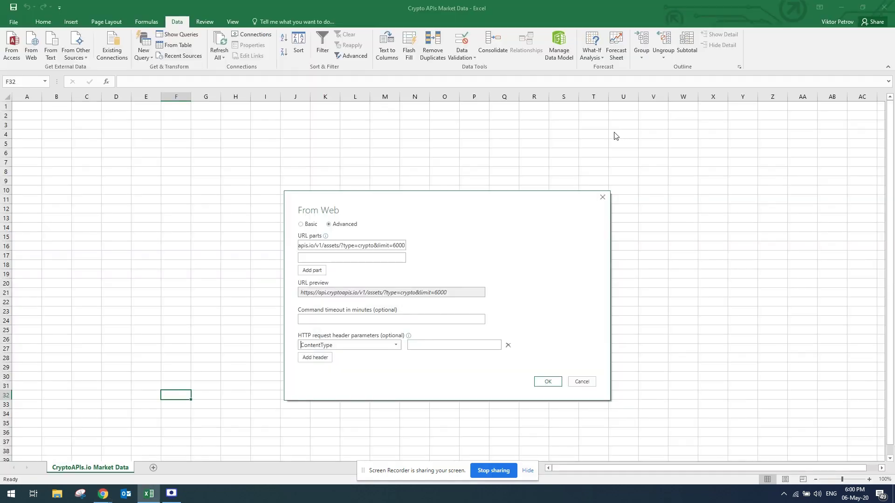
{"action": "left_click", "coordinate": [445, 345]}
{"action": "type", "text": "application/json"}
{"action": "left_click", "coordinate": [327, 359]}
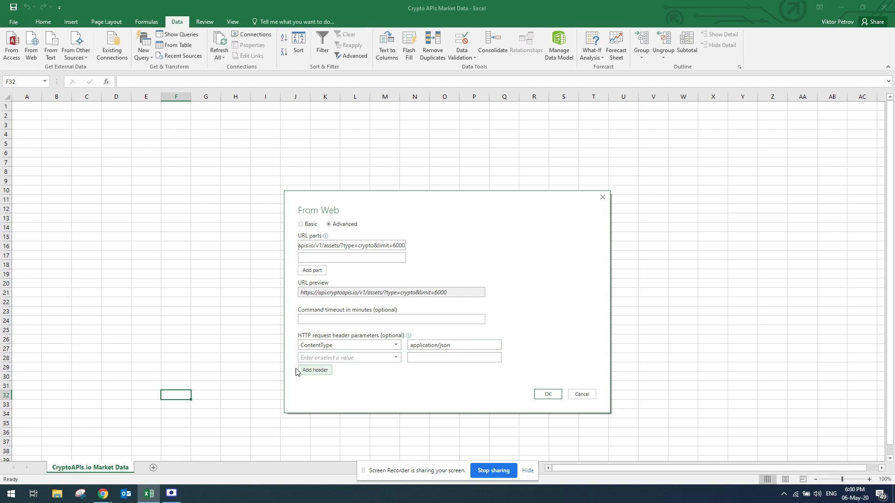
{"action": "mouse_move", "coordinate": [101, 487]}
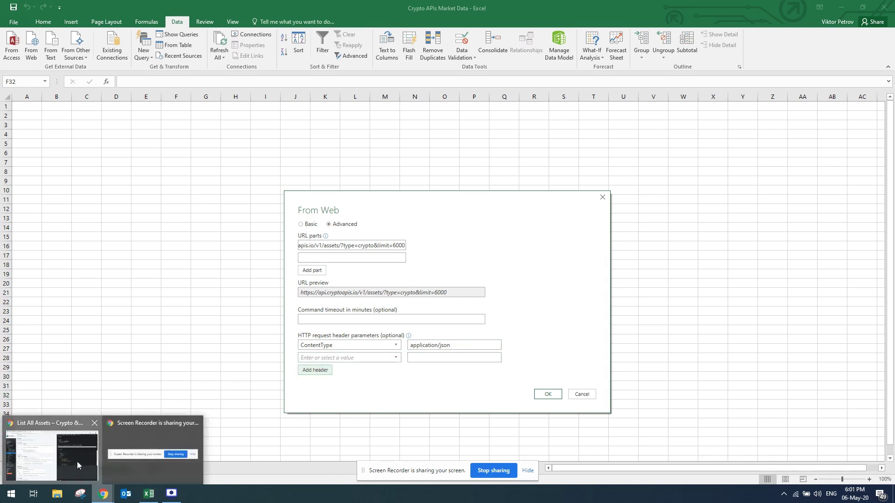
{"action": "left_click", "coordinate": [51, 452]}
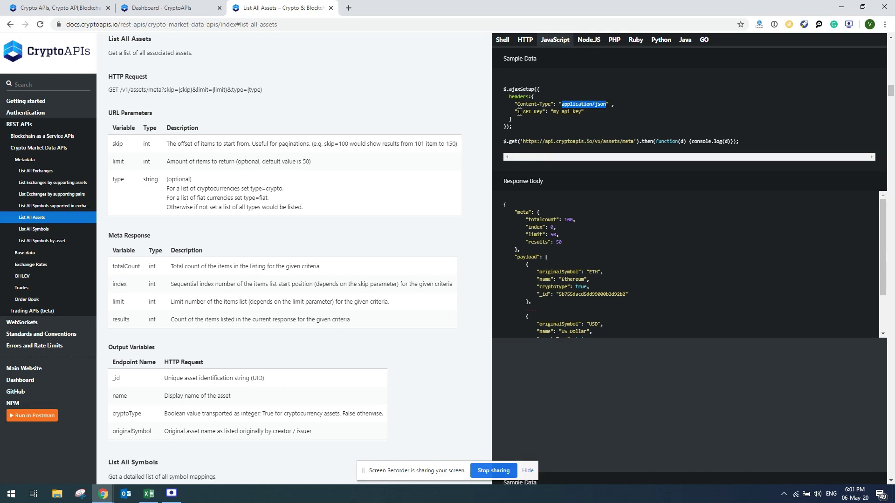
Step: Name the second request header X-API-Key, copied from the docs
{"action": "left_click_drag", "start_coordinate": [519, 112], "coordinate": [540, 111]}
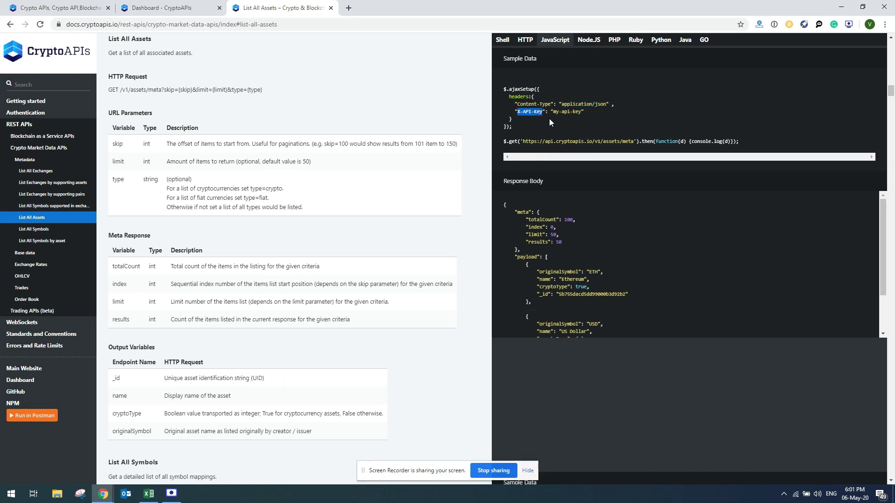
{"action": "key", "text": "alt+Tab"}
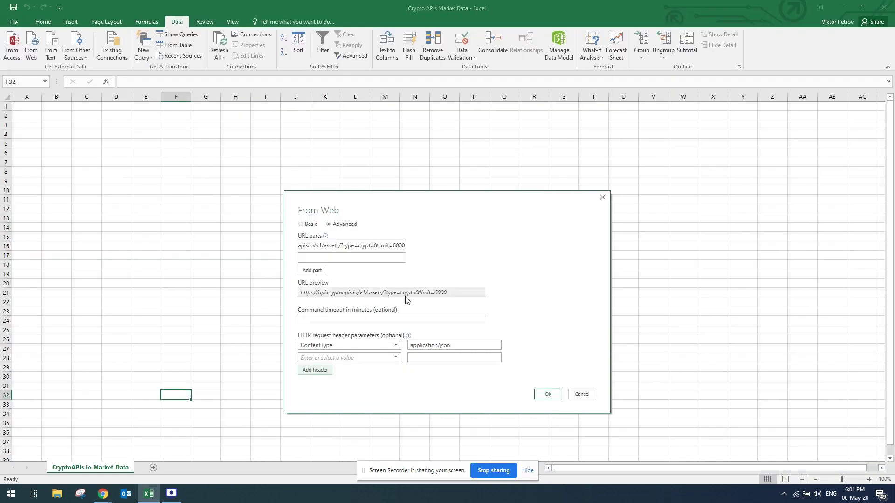
{"action": "left_click", "coordinate": [344, 357]}
{"action": "key", "text": "ctrl+v"}
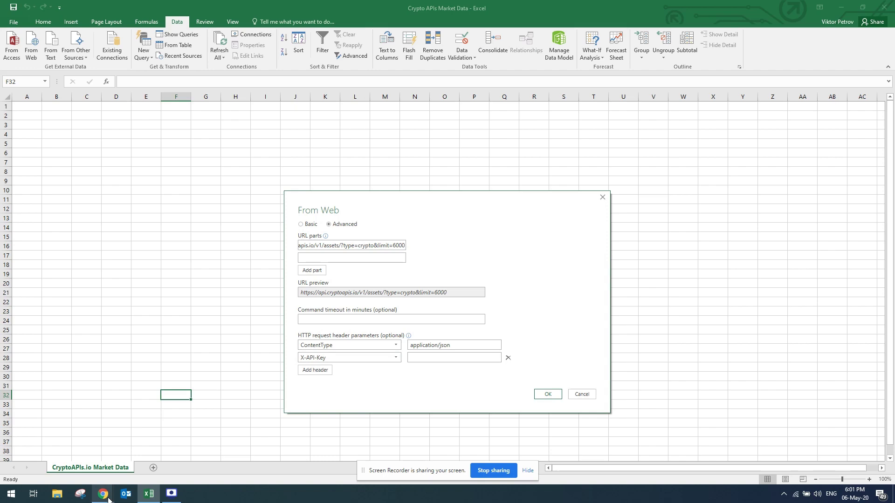
Step: Create an API key named 'Crypto APIs Market data' in the dashboard and copy its key
{"action": "mouse_move", "coordinate": [103, 493]}
{"action": "left_click", "coordinate": [77, 464]}
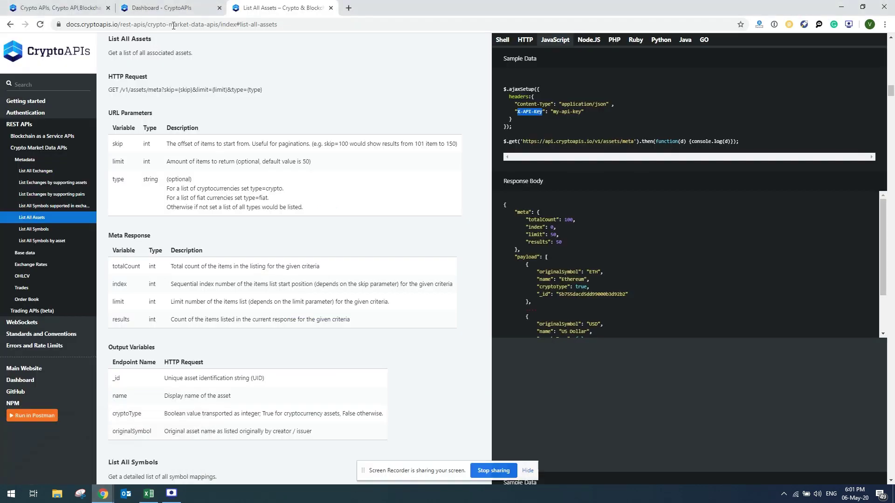
{"action": "left_click", "coordinate": [168, 10]}
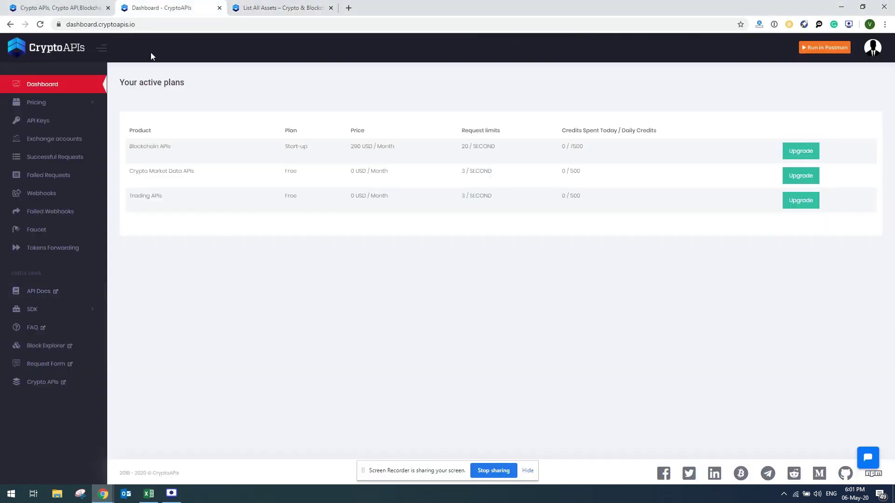
{"action": "left_click", "coordinate": [50, 122]}
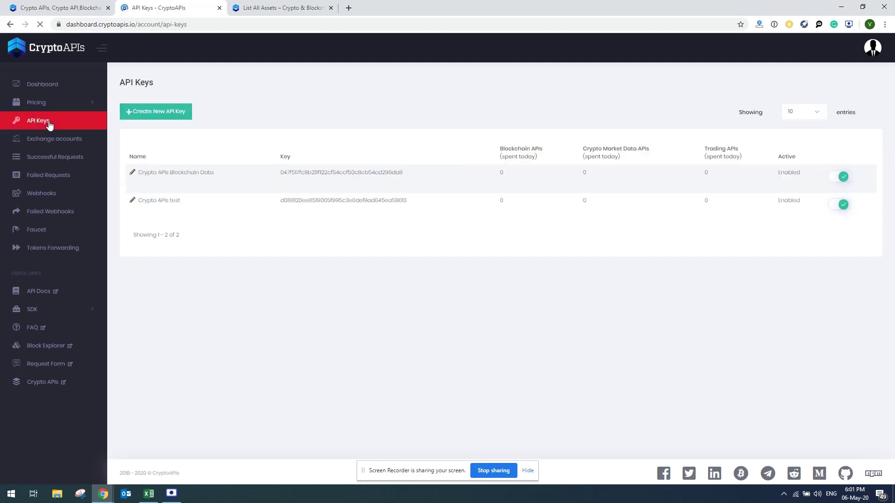
{"action": "left_click", "coordinate": [152, 114]}
{"action": "left_click", "coordinate": [379, 105]}
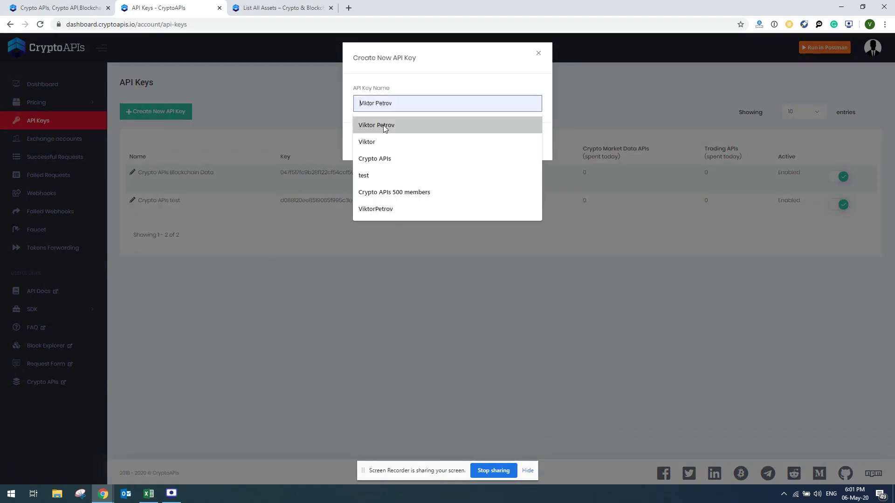
{"action": "type", "text": "Crypto APIs Market "}
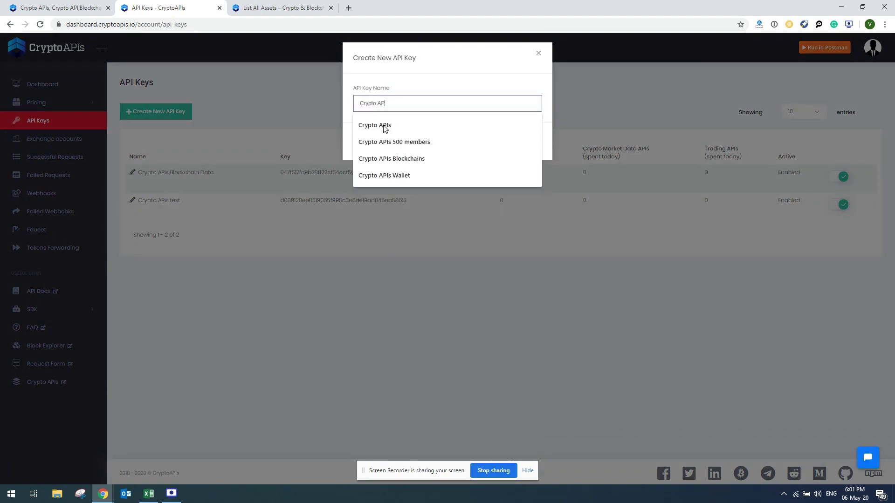
{"action": "type", "text": "data"}
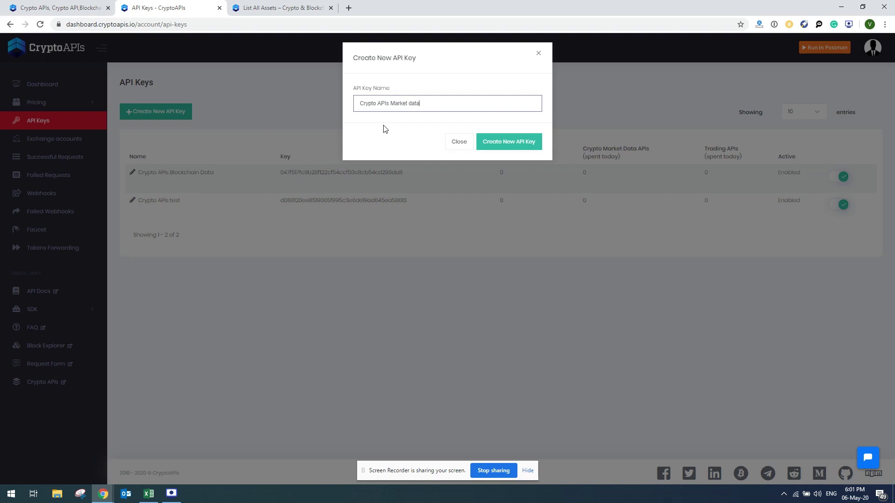
{"action": "left_click", "coordinate": [510, 141]}
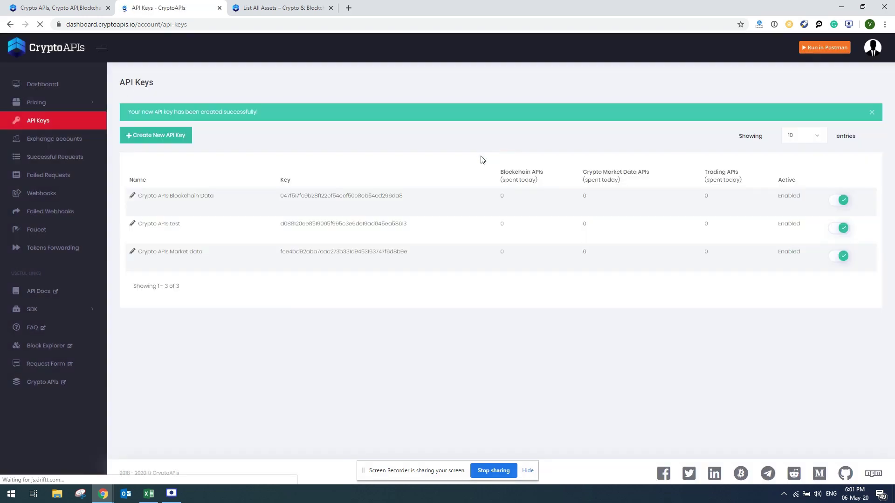
{"action": "double_click", "coordinate": [323, 252]}
{"action": "key", "text": "ctrl+c"}
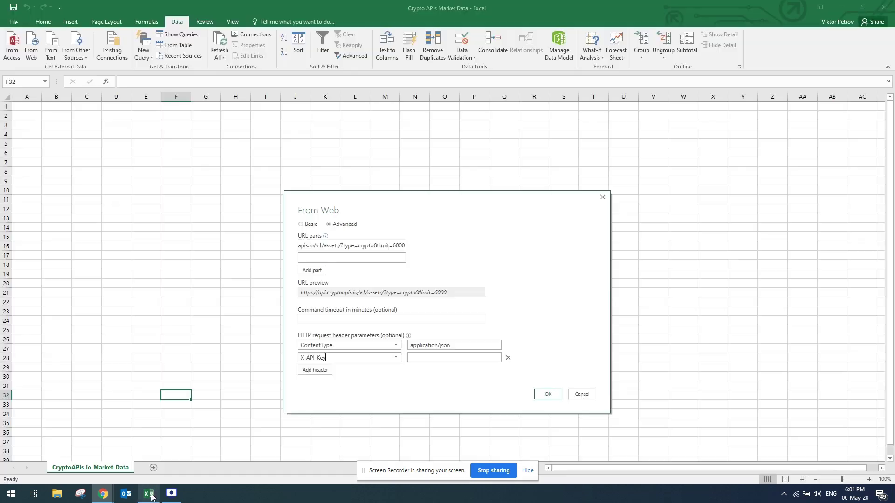
Step: Enter the new API key as the X-API-Key header value and run the web request
{"action": "left_click", "coordinate": [148, 494]}
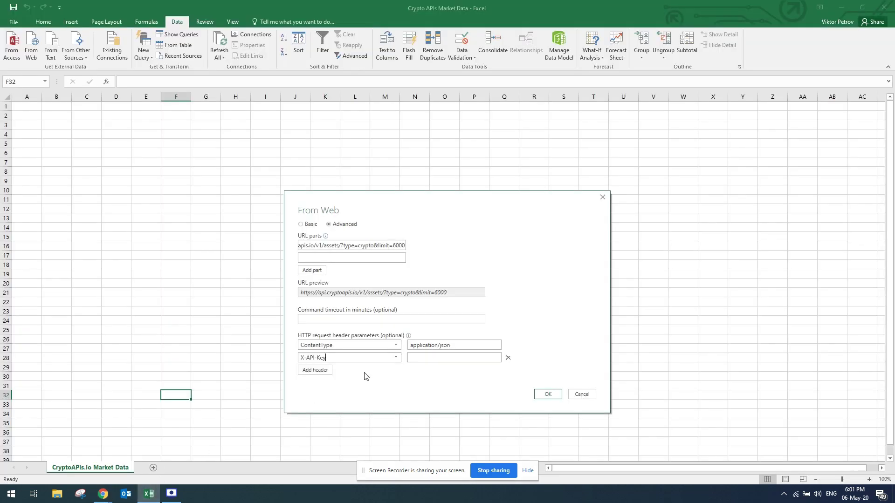
{"action": "left_click", "coordinate": [445, 357]}
{"action": "key", "text": "ctrl+v"}
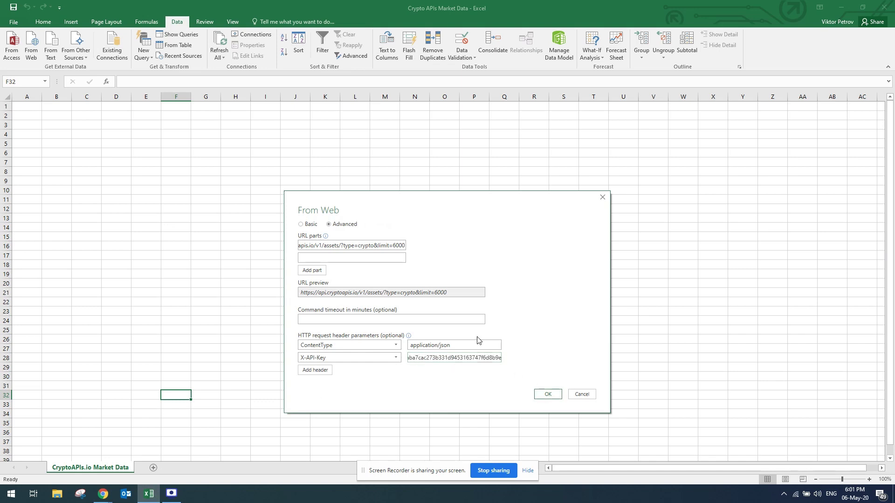
{"action": "left_click", "coordinate": [543, 394]}
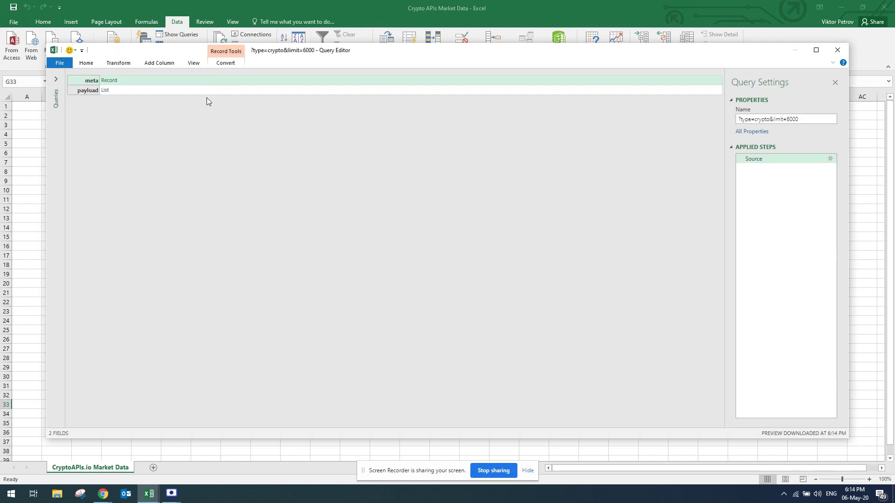
Step: Drill into the payload List and convert it to a single-column table
{"action": "left_click", "coordinate": [106, 91]}
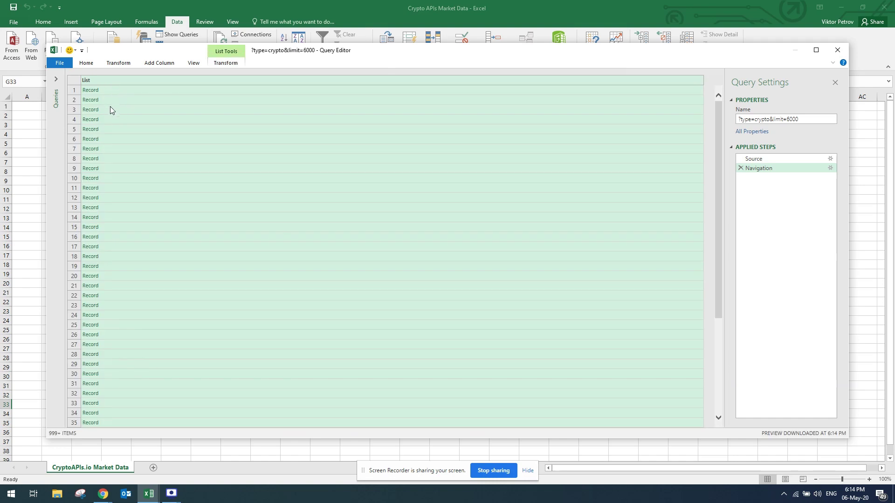
{"action": "left_click", "coordinate": [224, 64]}
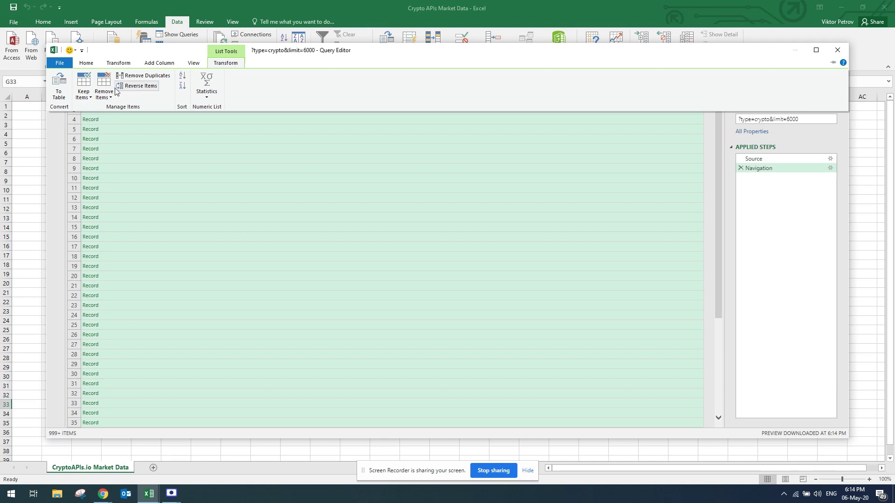
{"action": "left_click", "coordinate": [63, 90]}
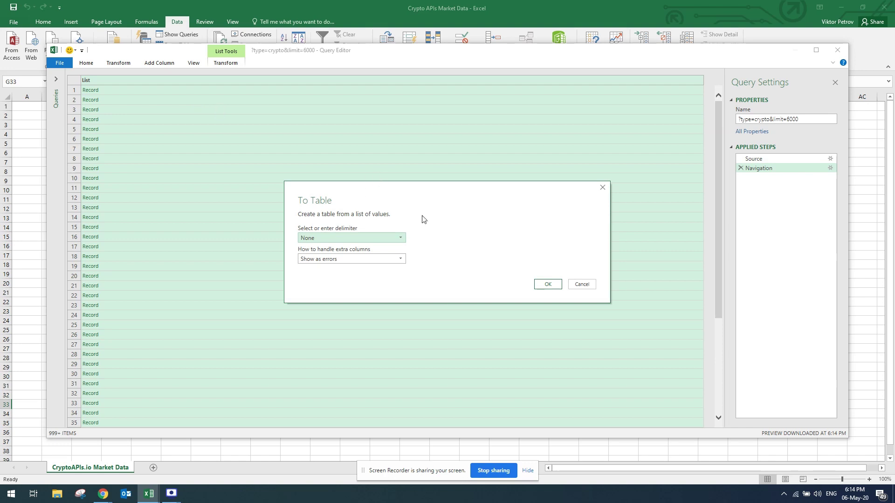
{"action": "left_click", "coordinate": [542, 288]}
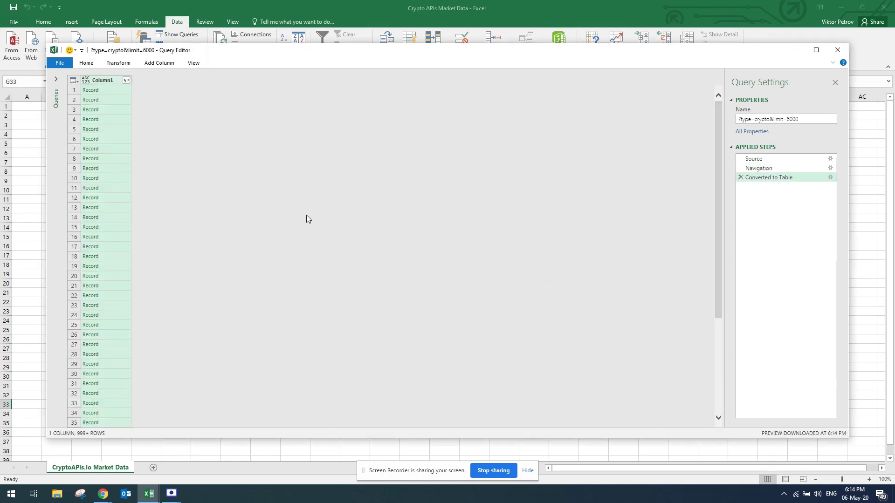
Step: Expand Column1 into 18 fields like assetId, name and price without the column-name prefix
{"action": "left_click", "coordinate": [127, 82]}
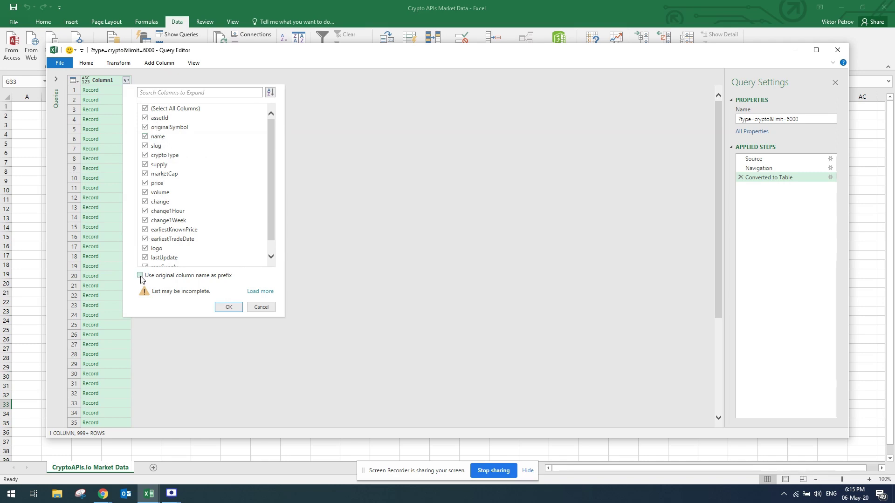
{"action": "left_click", "coordinate": [141, 276]}
{"action": "left_click", "coordinate": [228, 307]}
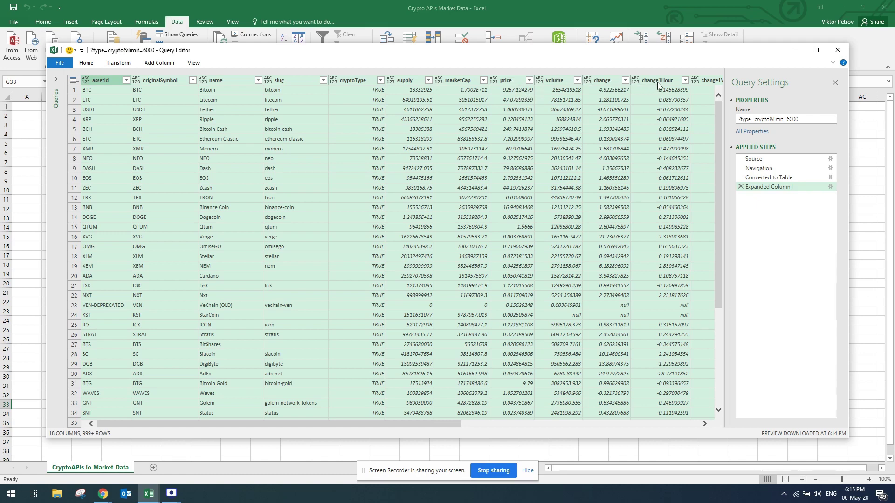
{"action": "left_click_drag", "start_coordinate": [441, 426], "coordinate": [416, 401]}
Step: Close & Load the assets query so its 5,105 rows land in a new Sheet1 table
{"action": "left_click", "coordinate": [66, 62]}
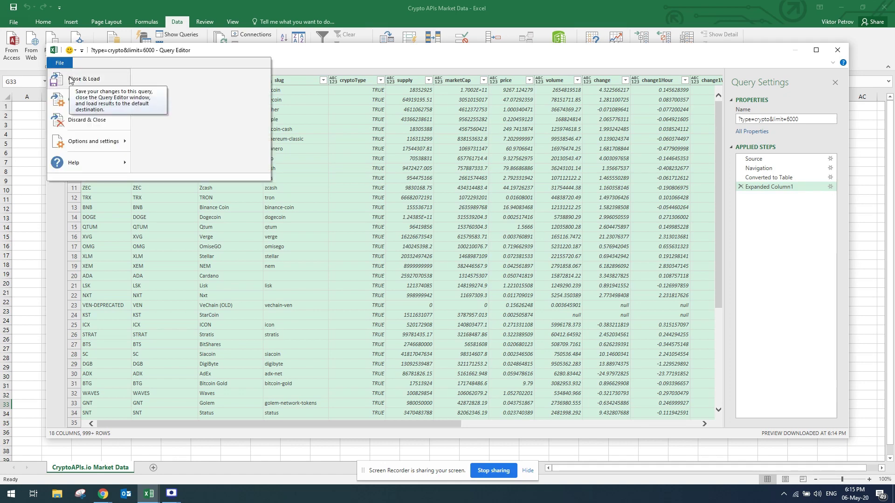
{"action": "left_click", "coordinate": [83, 79]}
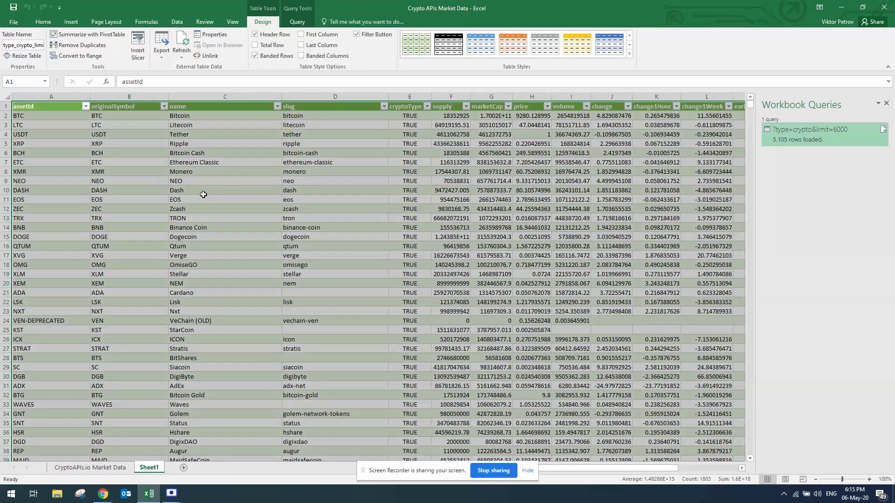
{"action": "left_click", "coordinate": [254, 189]}
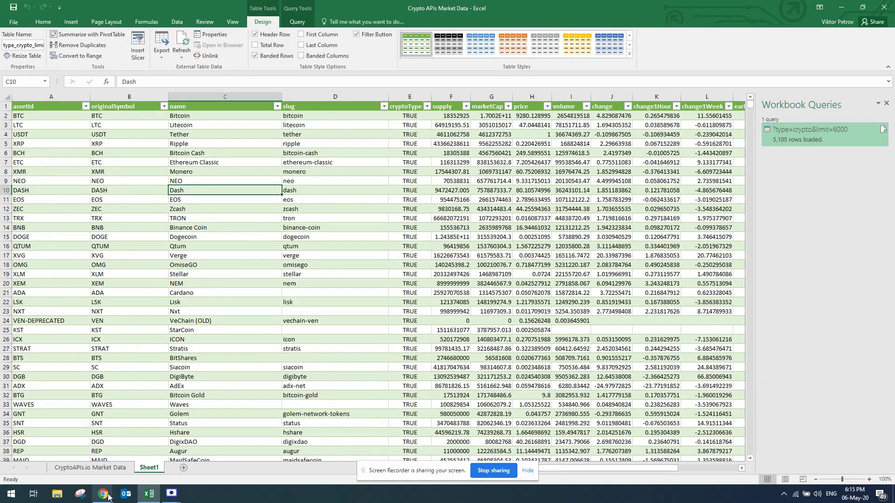
Step: In Chrome's Crypto APIs Dashboard, view Successful Requests and highlight the latest status-200 assets call
{"action": "mouse_move", "coordinate": [103, 494]}
{"action": "left_click", "coordinate": [74, 468]}
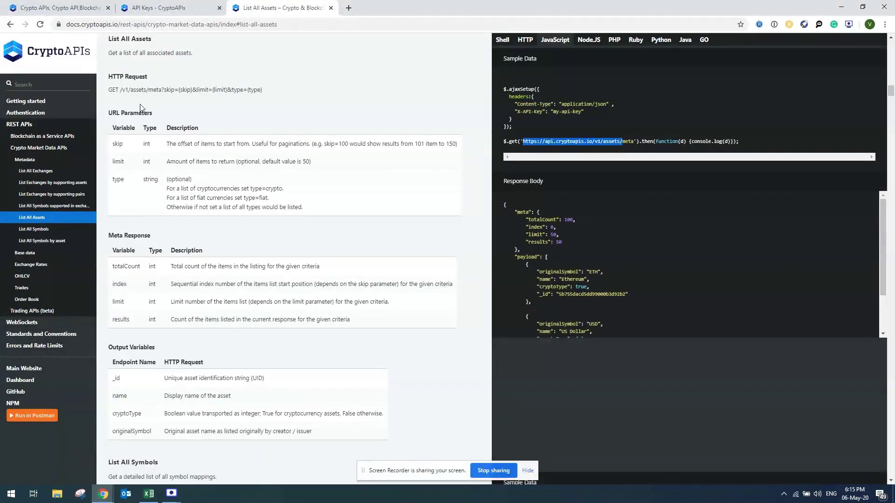
{"action": "left_click", "coordinate": [163, 8]}
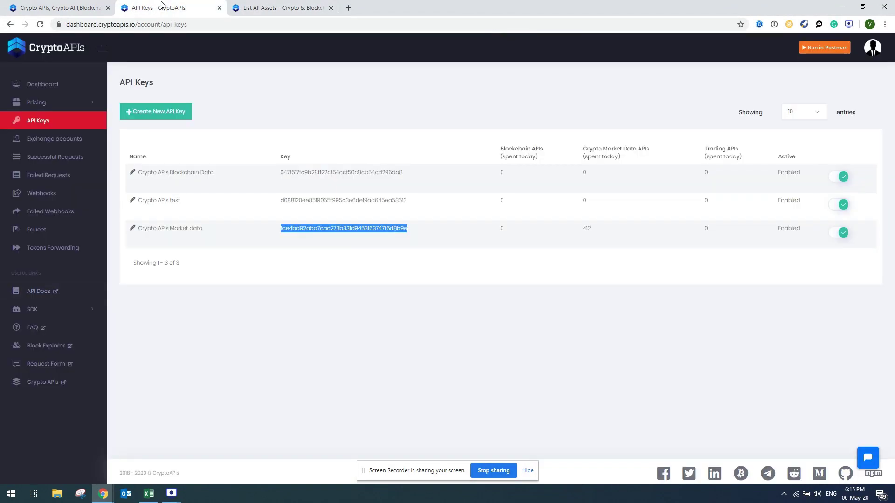
{"action": "left_click", "coordinate": [55, 158]}
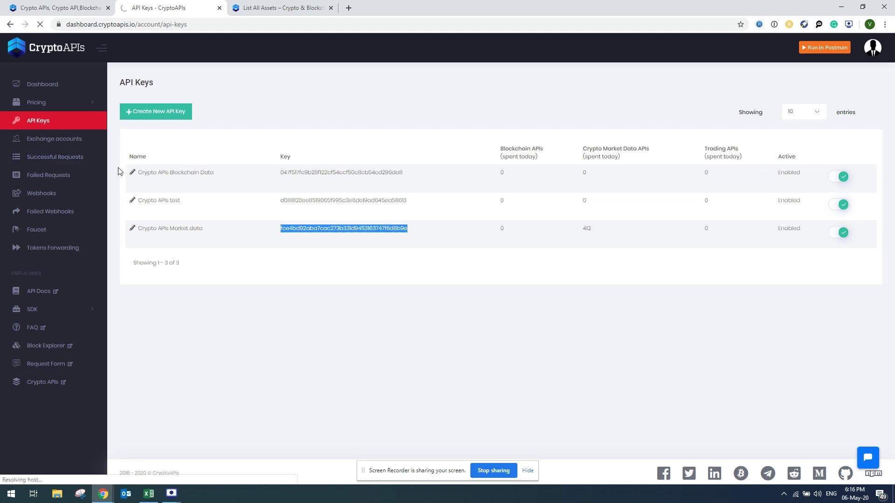
{"action": "double_click", "coordinate": [540, 205]}
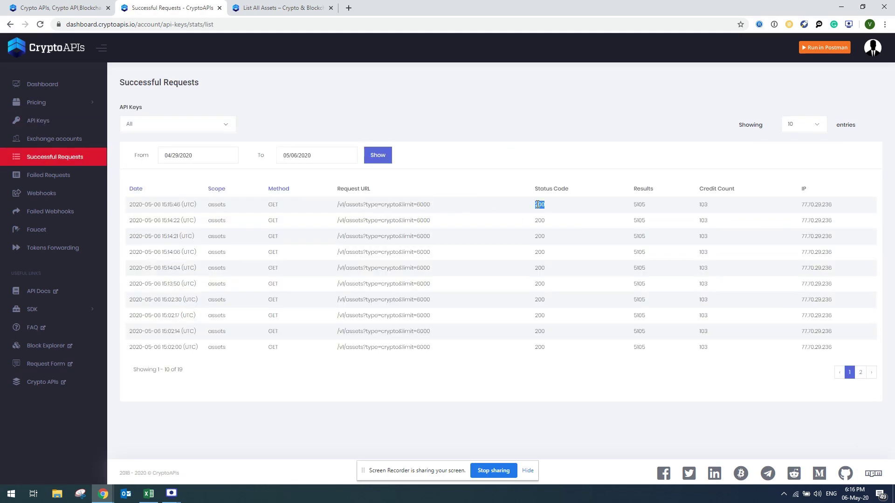
Step: Bring Excel back to Sheet1 and select cell B23 in the crypto assets table
{"action": "left_click", "coordinate": [148, 494]}
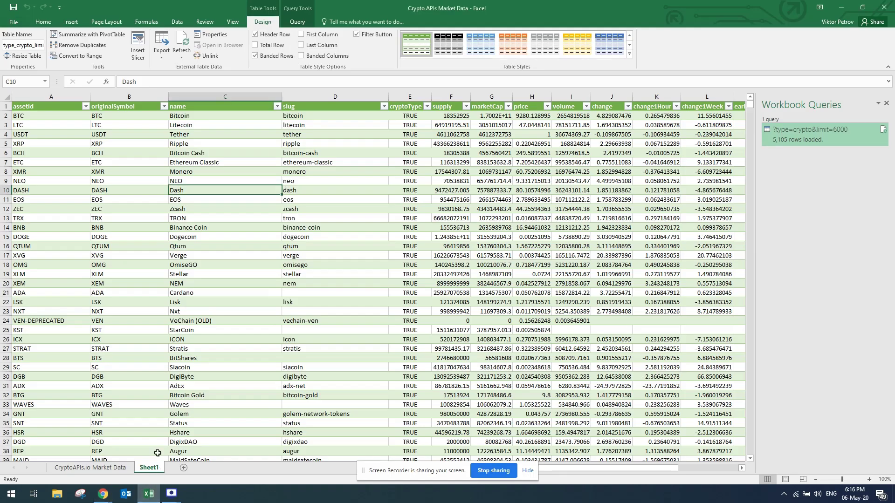
{"action": "left_click", "coordinate": [133, 310]}
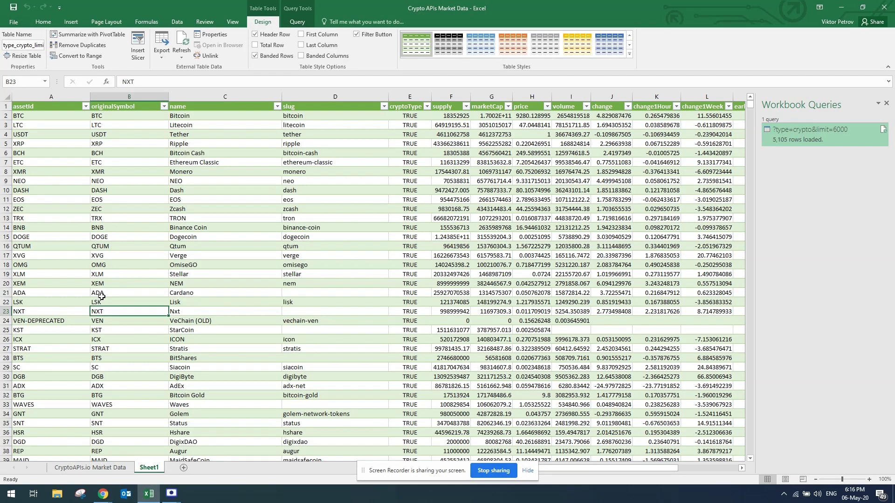